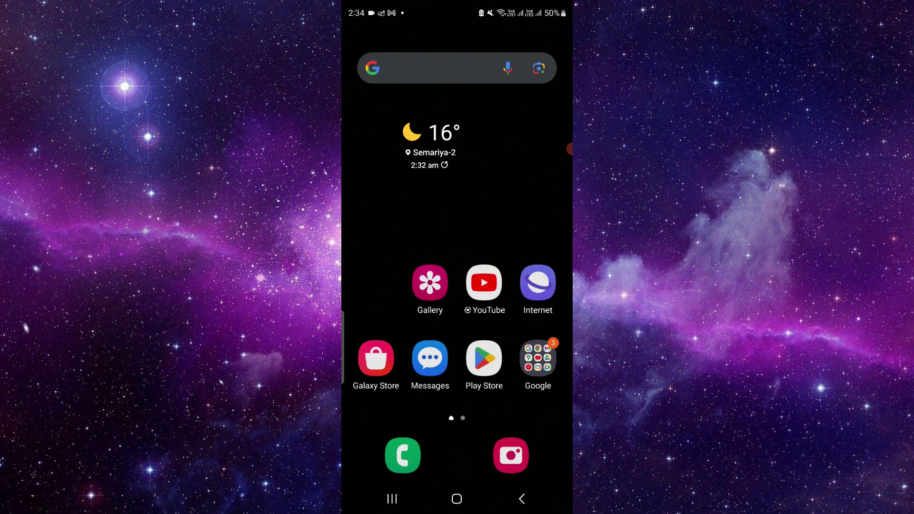
- Open the app drawer, find Flagstar, and bring up its shortcut options
left_click_drag(457, 358, 457, 178)
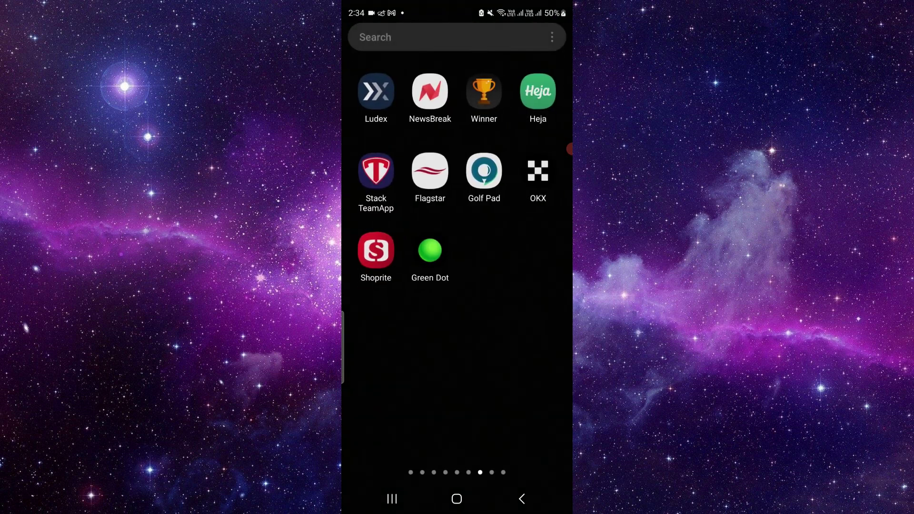
mouse_move(568, 148)
left_mouse_down()
mouse_move(429, 195)
mouse_move(560, 183)
left_mouse_up()
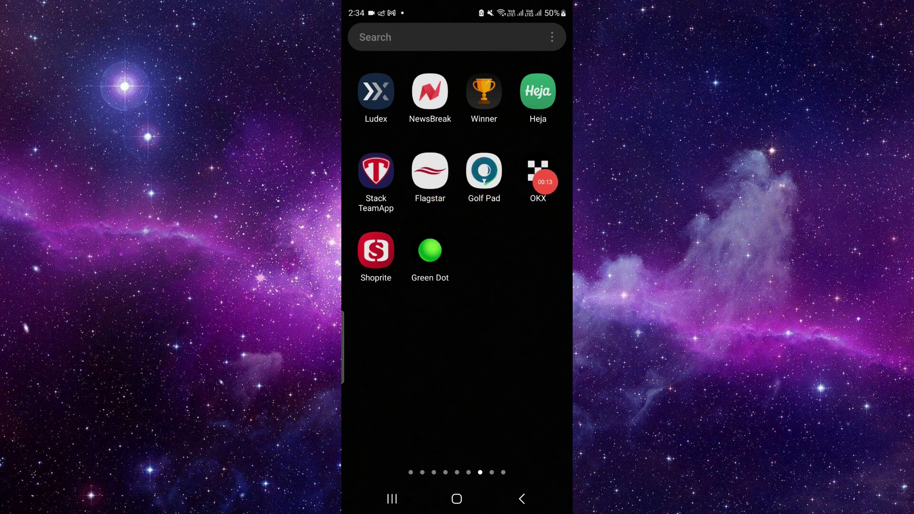
left_click(430, 172)
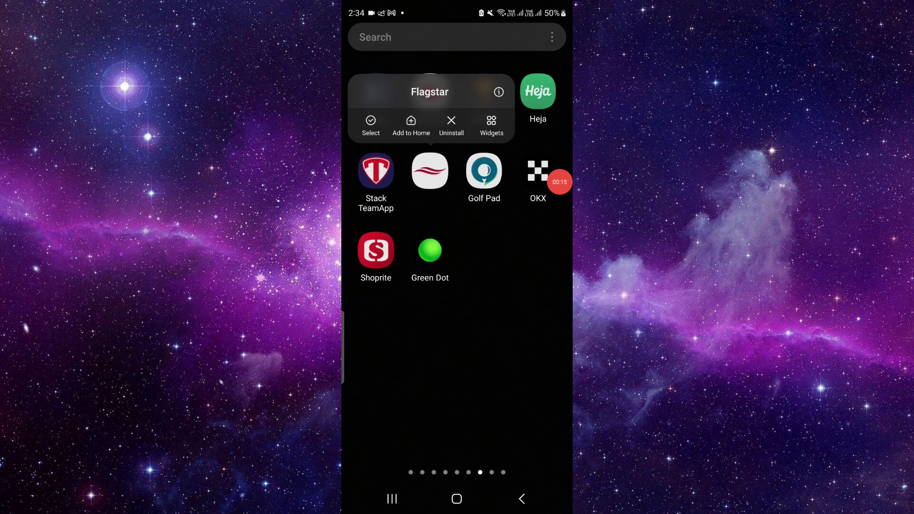
- Go to Flagstar's App info page and continue to its store listing
left_click_drag(560, 182, 560, 98)
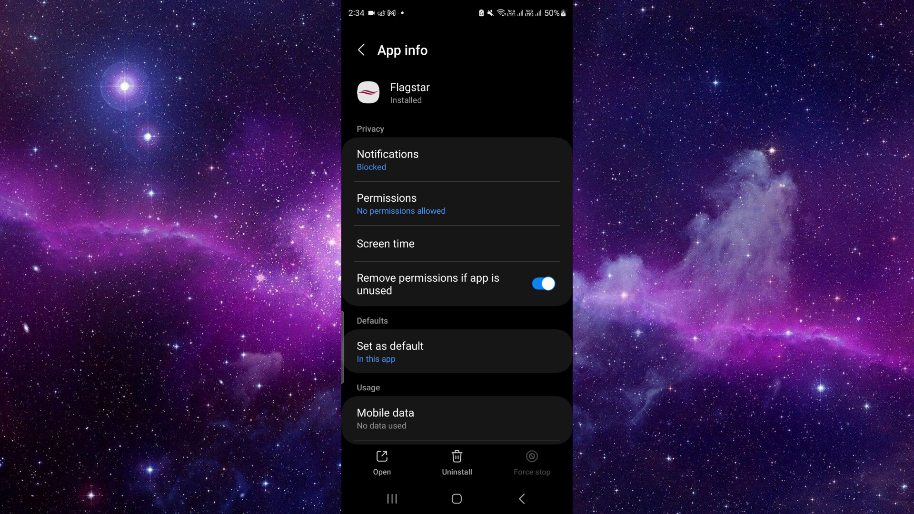
scroll(457, 322, "down", 5)
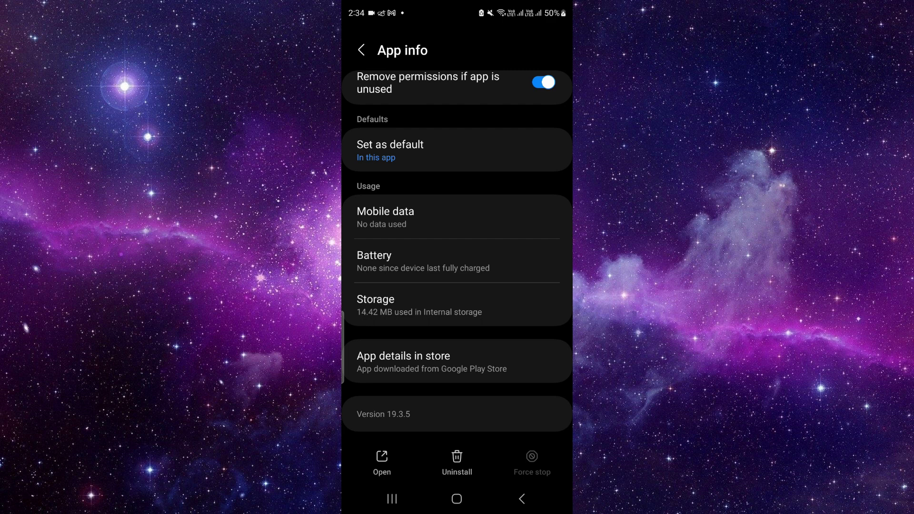
left_click(452, 362)
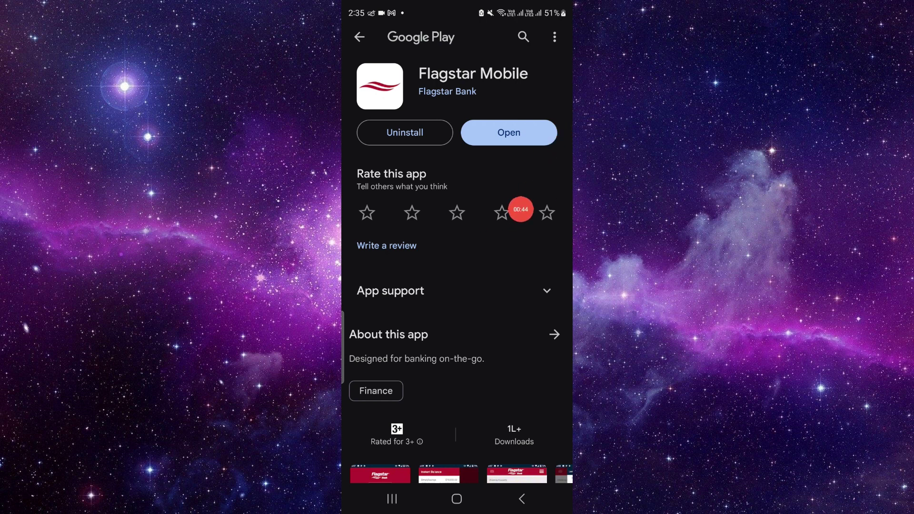
scroll(457, 286, "down", 8)
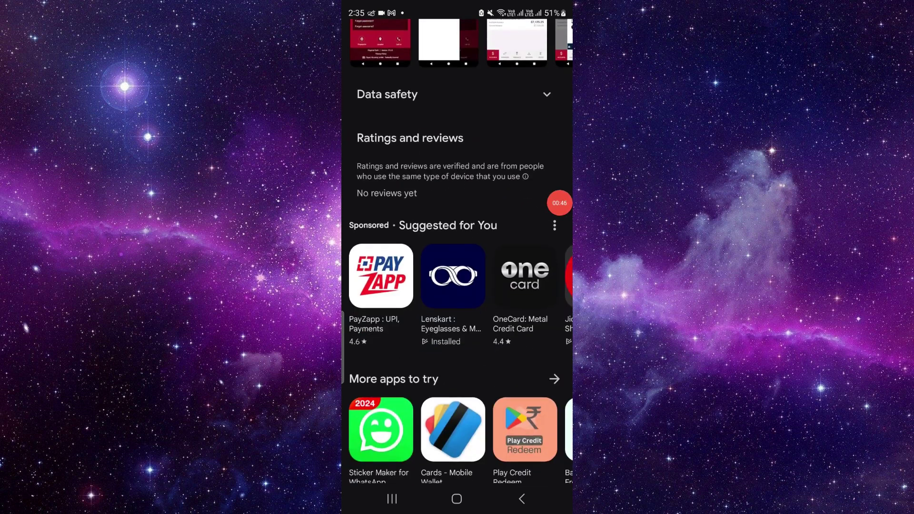
scroll(457, 286, "up", 6)
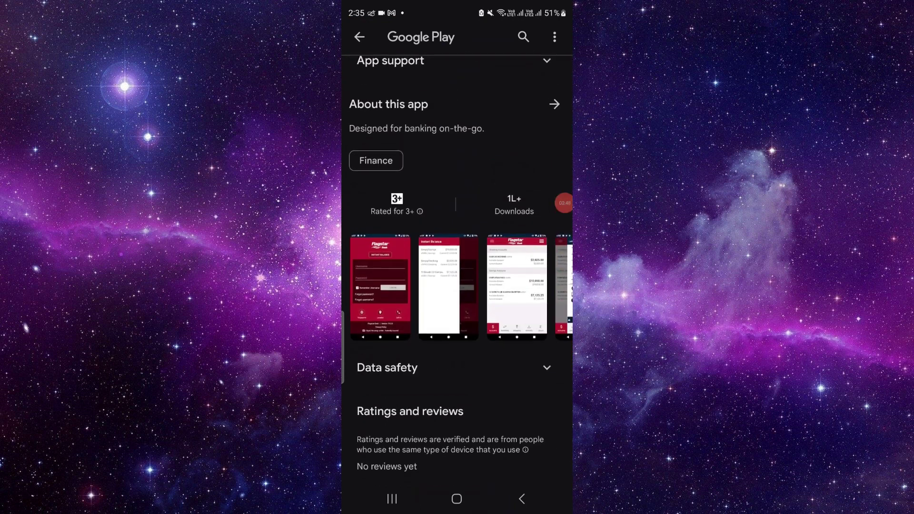
scroll(457, 286, "up", 3)
- Expand Flagstar Mobile's App support details, then return to the home screen
left_click(428, 283)
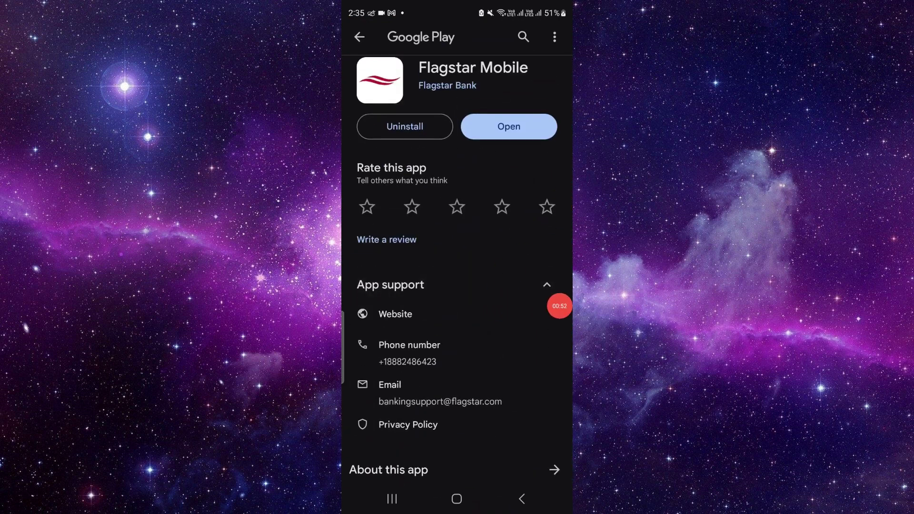
scroll(457, 285, "up", 1)
left_click(522, 499)
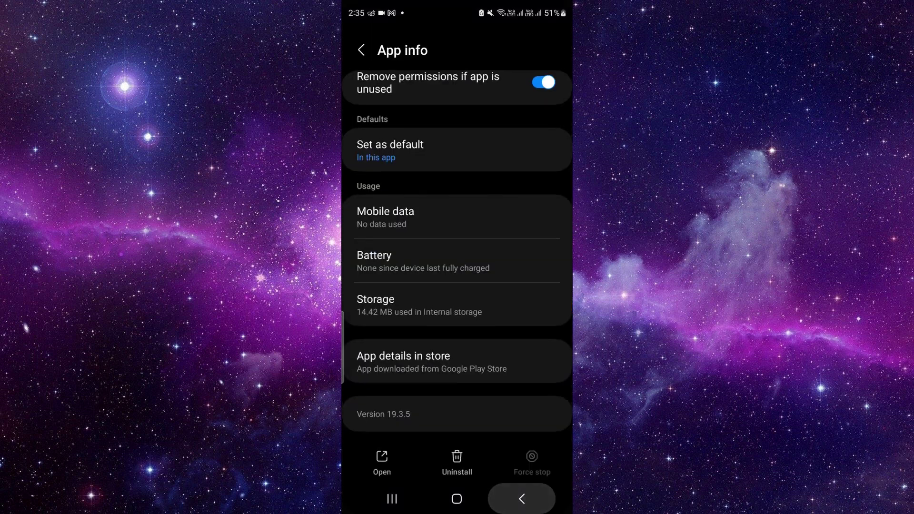
left_click(457, 498)
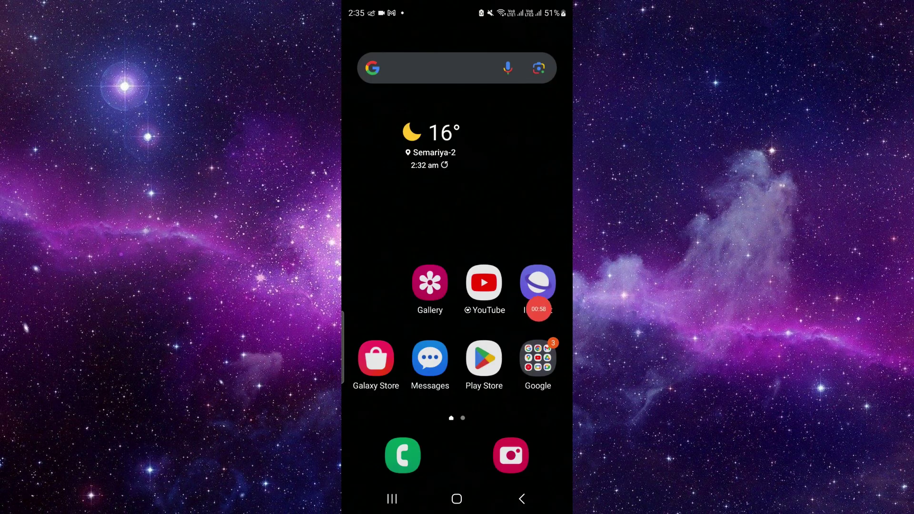